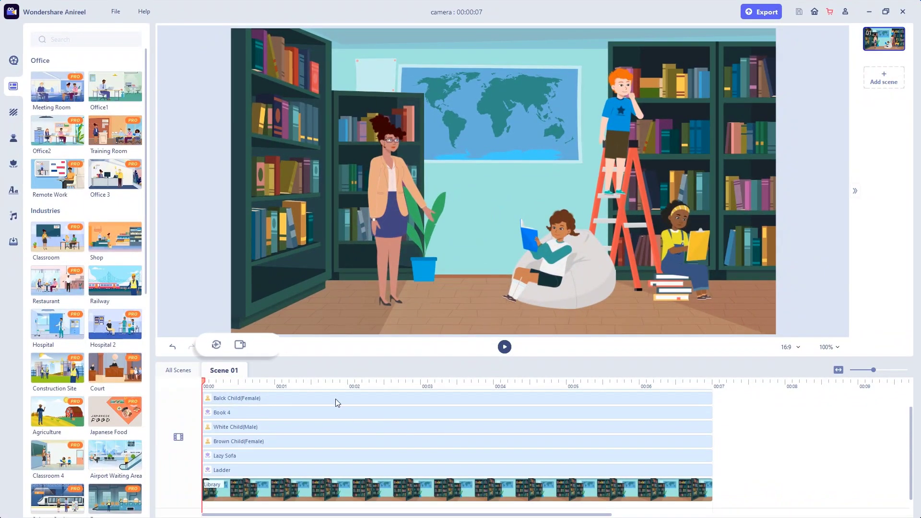
Add a camera track with a Camera1 clip framing the map and the boy on the ladder.
{"action": "left_click", "coordinate": [231, 348]}
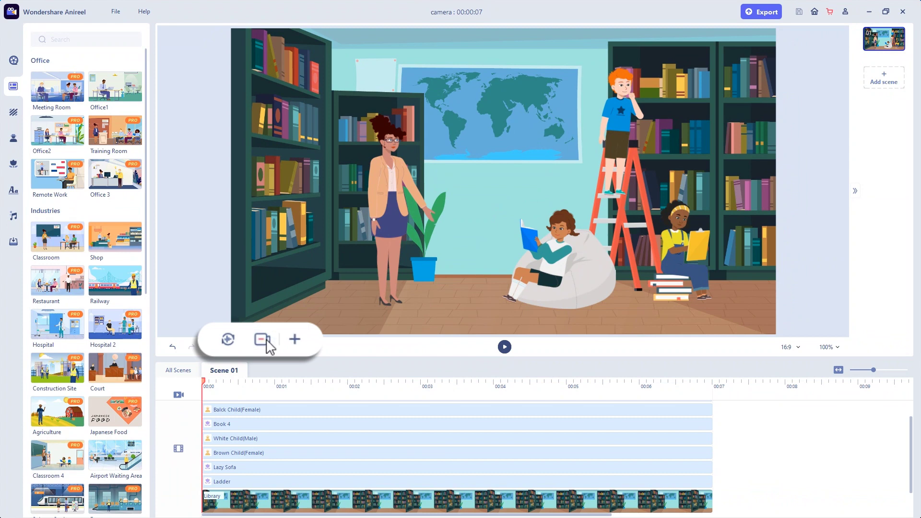
{"action": "left_click", "coordinate": [294, 340]}
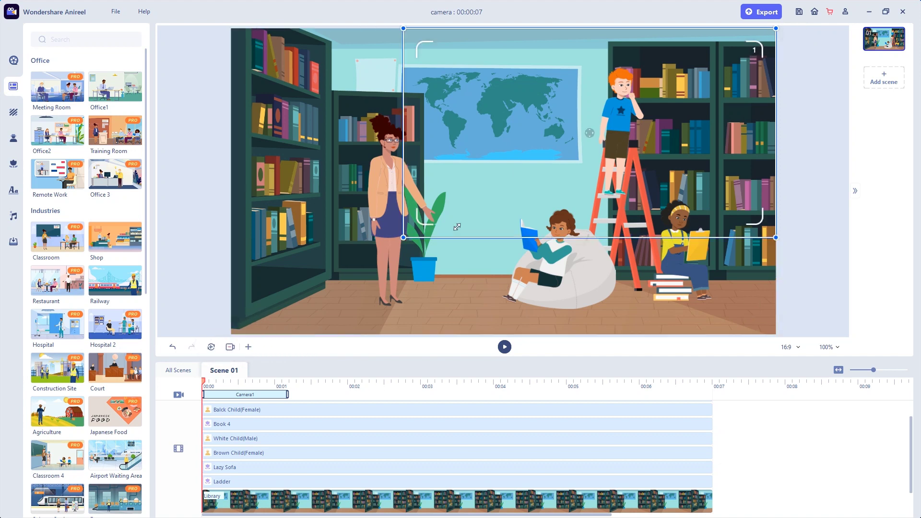
Shrink camera frame 1 onto the teacher's head and extend the Camera1 clip to about 00:02.
{"action": "left_click_drag", "start_coordinate": [233, 335], "coordinate": [590, 133]}
{"action": "left_click_drag", "start_coordinate": [682, 77], "coordinate": [390, 142]}
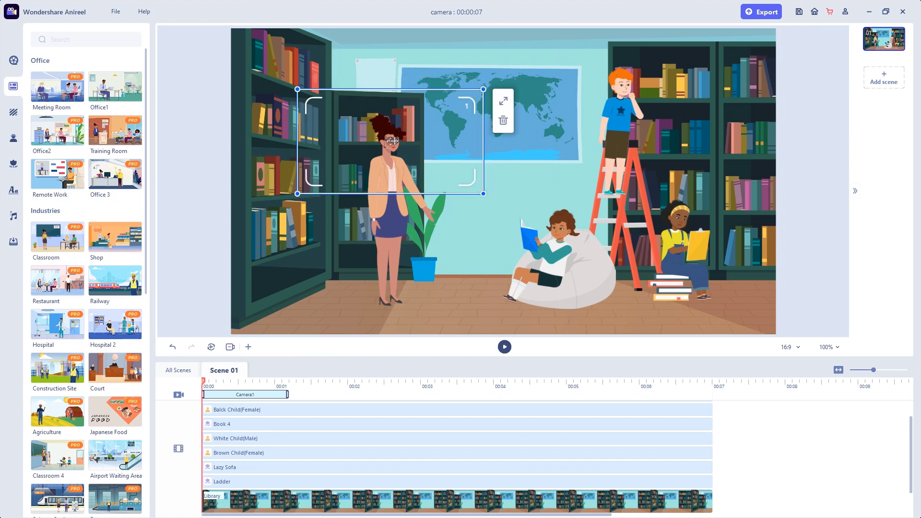
{"action": "left_click_drag", "start_coordinate": [288, 395], "coordinate": [355, 394]}
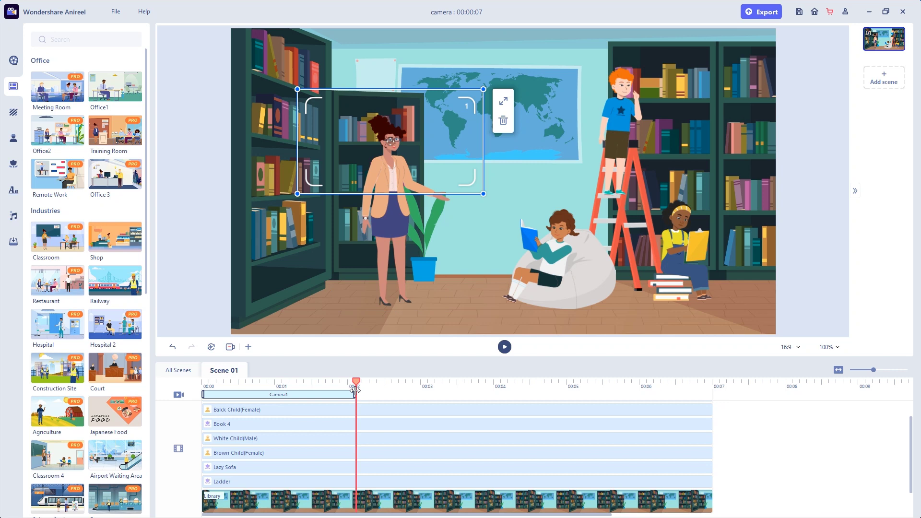
{"action": "left_click_drag", "start_coordinate": [354, 390], "coordinate": [354, 393]}
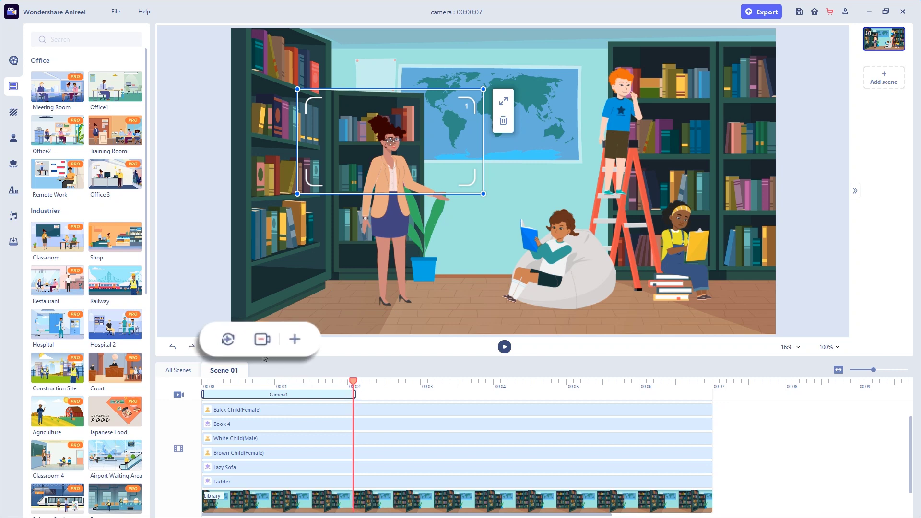
Add a full-scene Camera2 frame, place its clip at about 00:04–00:07, and return the playhead to 00:04.
{"action": "left_click", "coordinate": [294, 340]}
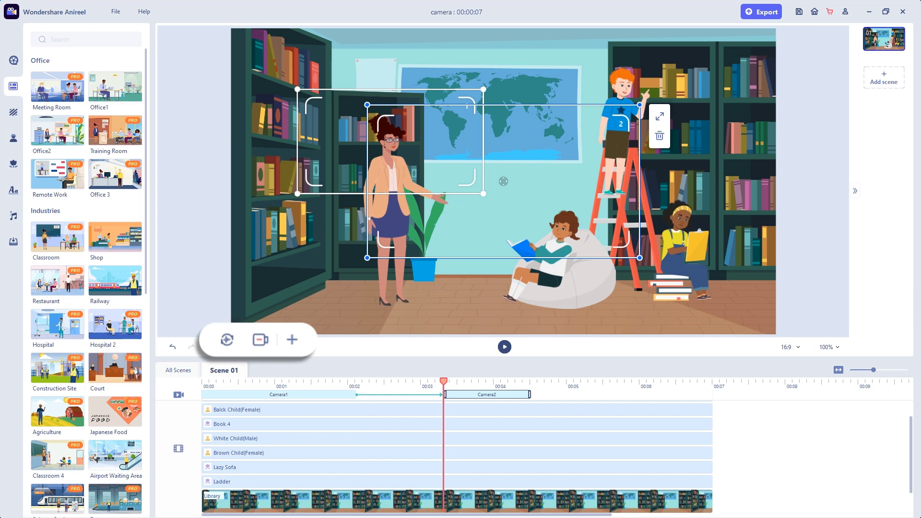
{"action": "left_click", "coordinate": [659, 116]}
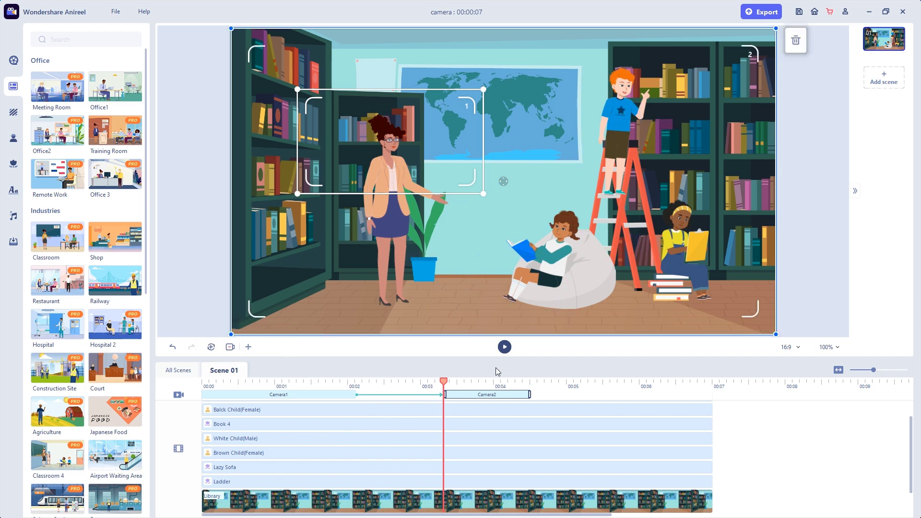
{"action": "mouse_move", "coordinate": [482, 395]}
{"action": "left_mouse_down"}
{"action": "mouse_move", "coordinate": [655, 397]}
{"action": "mouse_move", "coordinate": [507, 399]}
{"action": "left_mouse_up"}
{"action": "left_click", "coordinate": [667, 398]}
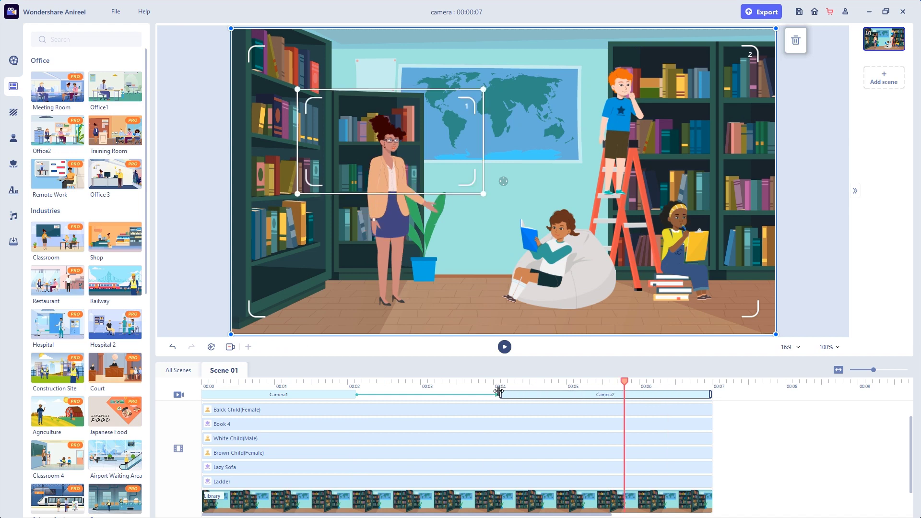
{"action": "left_click", "coordinate": [499, 392]}
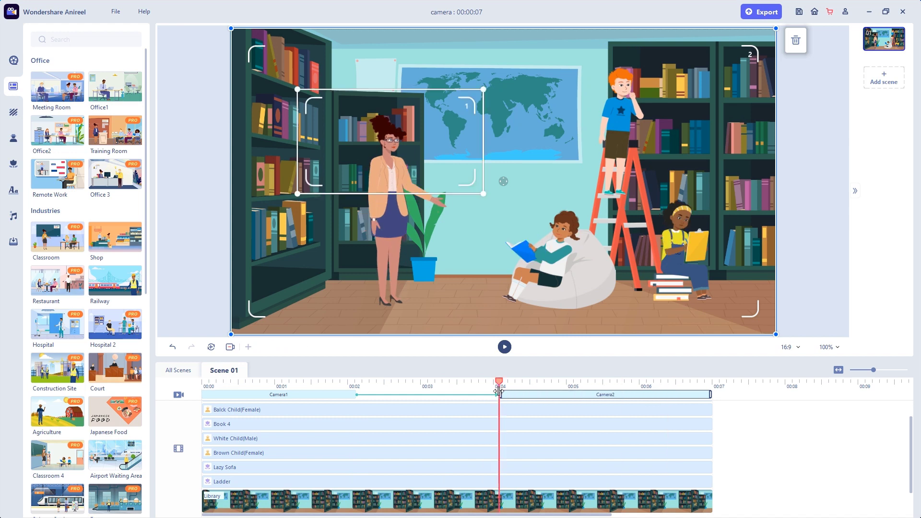
Select the Camera1 clip and bring up the motion-curvature choices for its move toward Camera2.
{"action": "left_click", "coordinate": [346, 395]}
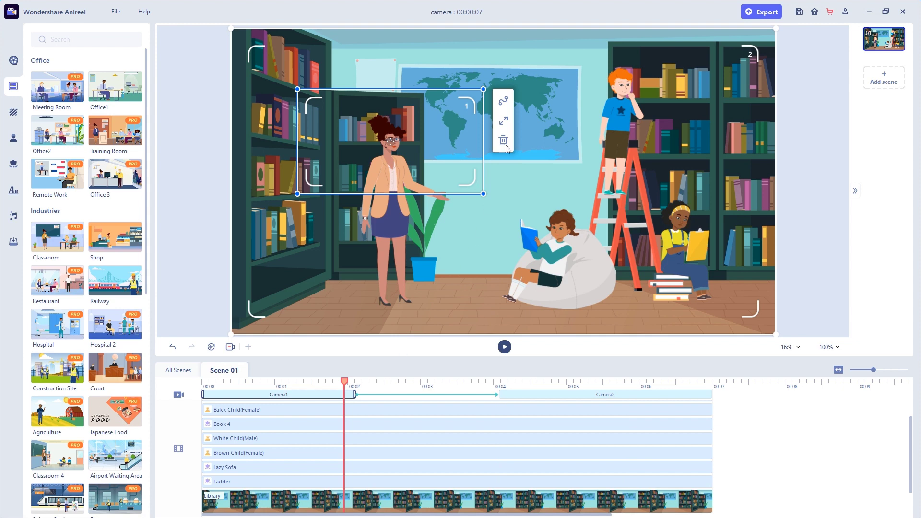
{"action": "left_click", "coordinate": [504, 102]}
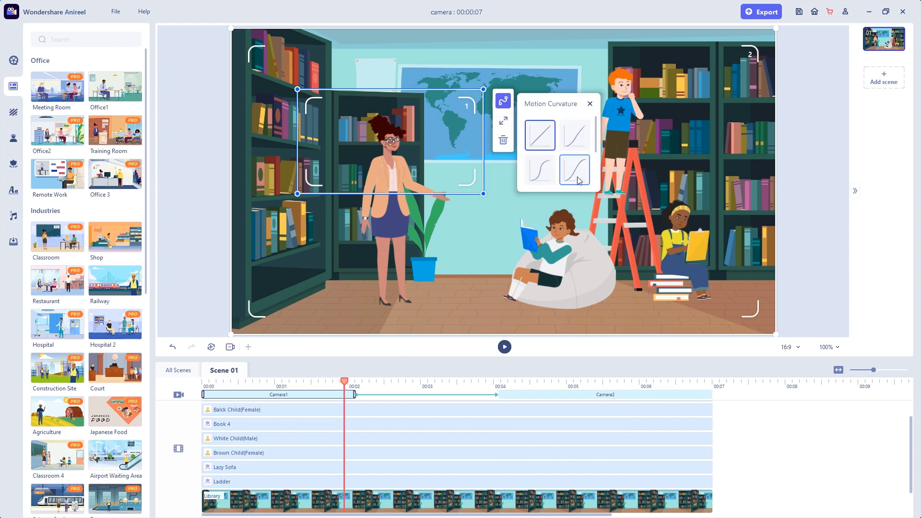